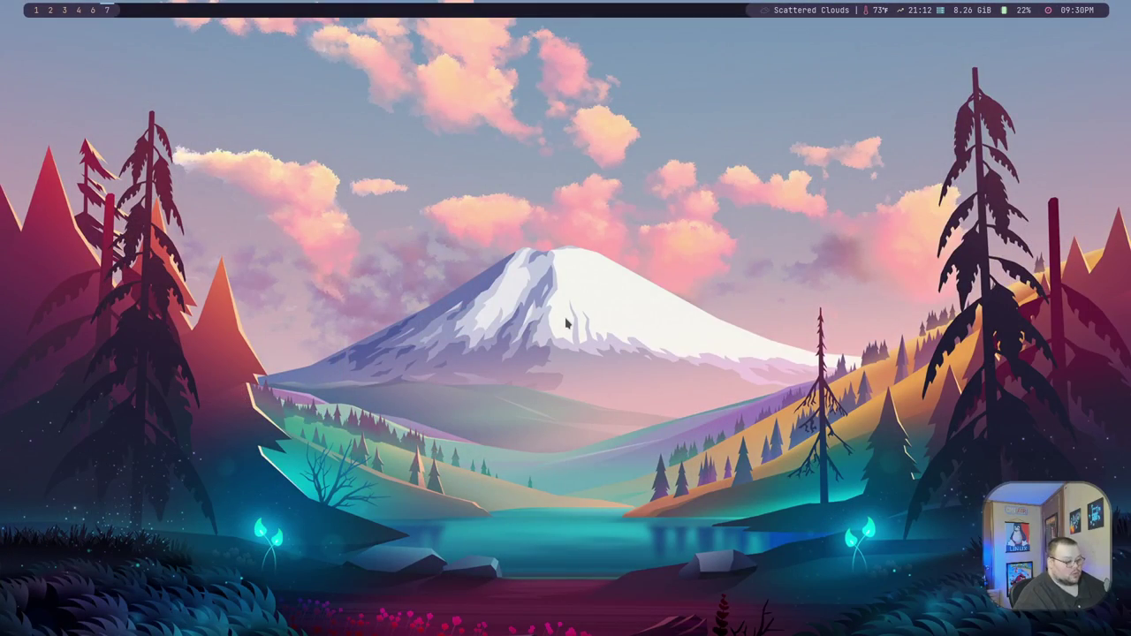
Open four more terminals to show i3's default side-by-side column tiling.
key(super+Return)
key(super+Return)
key(super+Return)
key(super+Return)
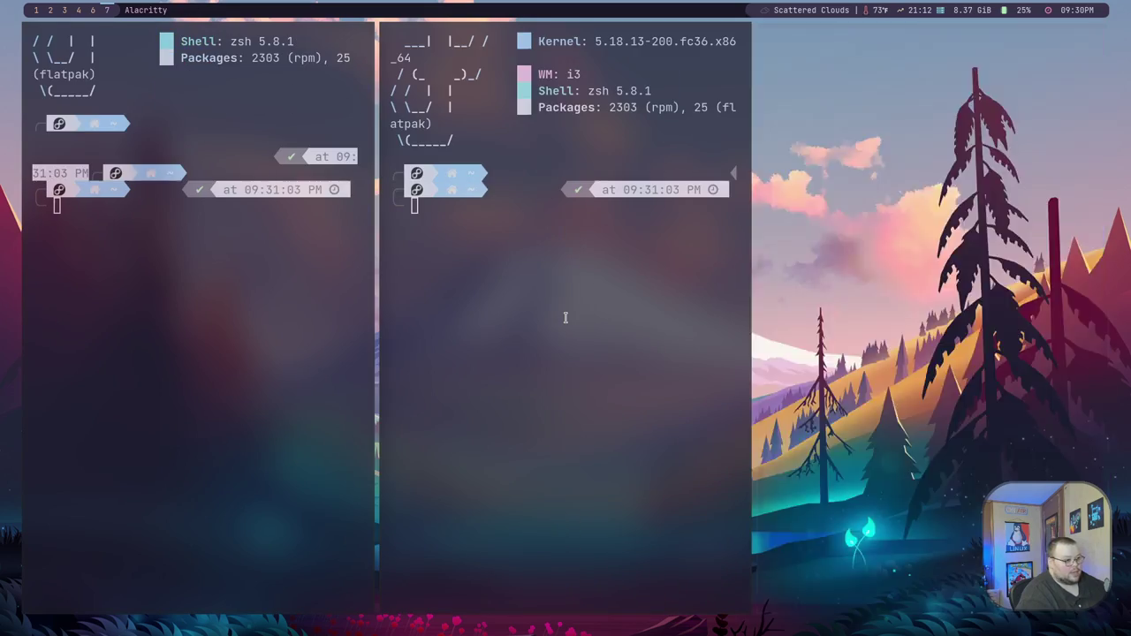
key(super+Return)
key(super+Return)
key(super+Return)
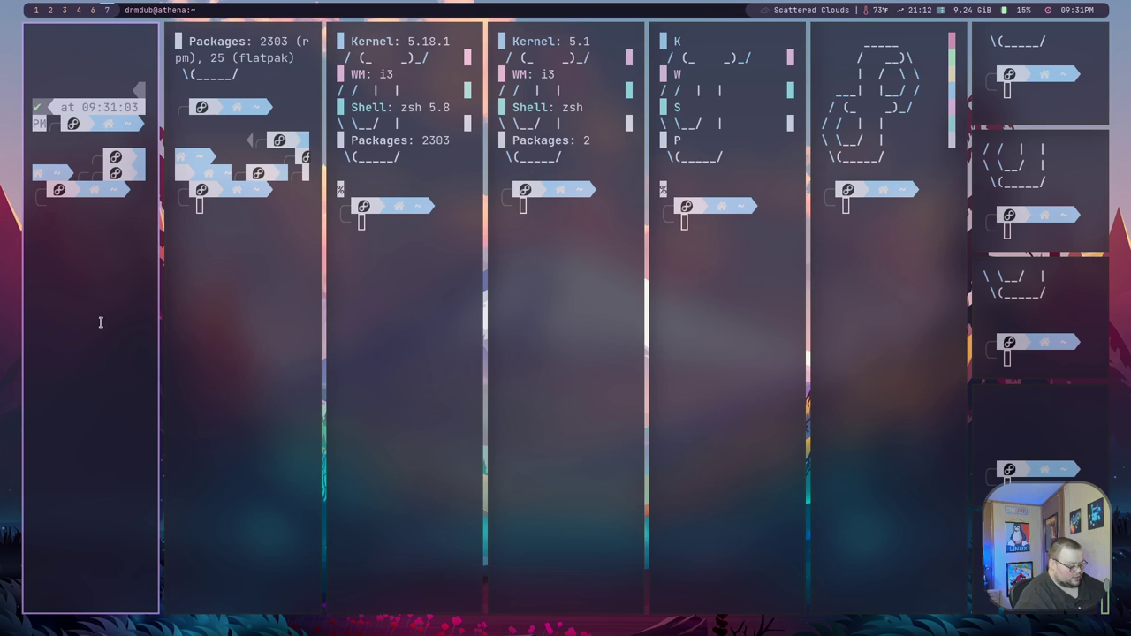
key(super+Return)
key(super+Return)
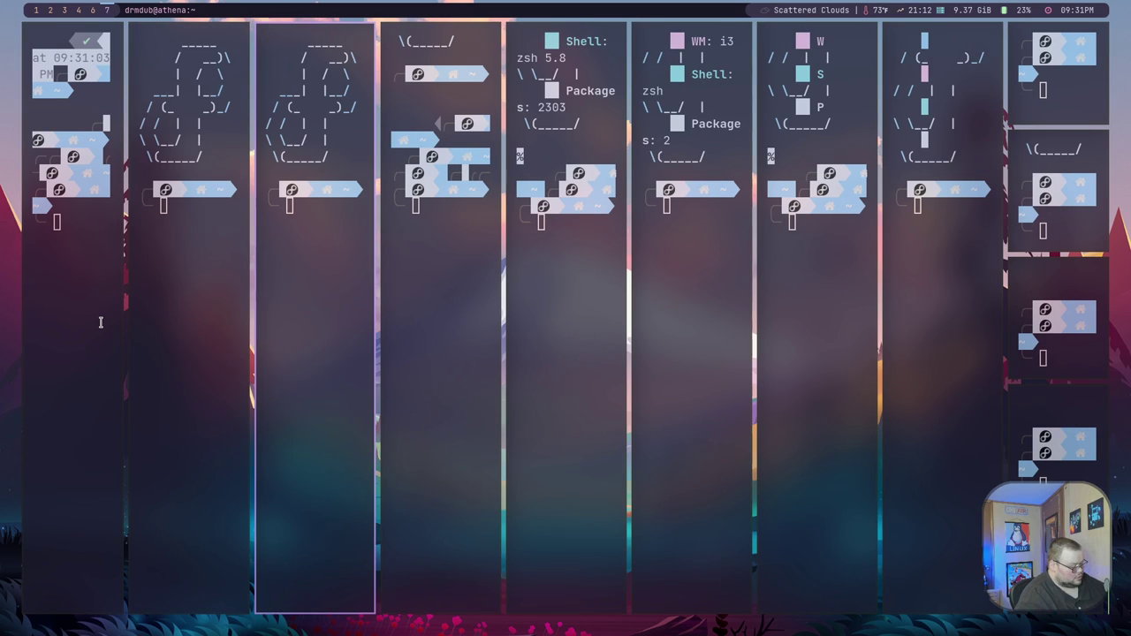
key(super+Return)
key(super+Return)
key(super+Return)
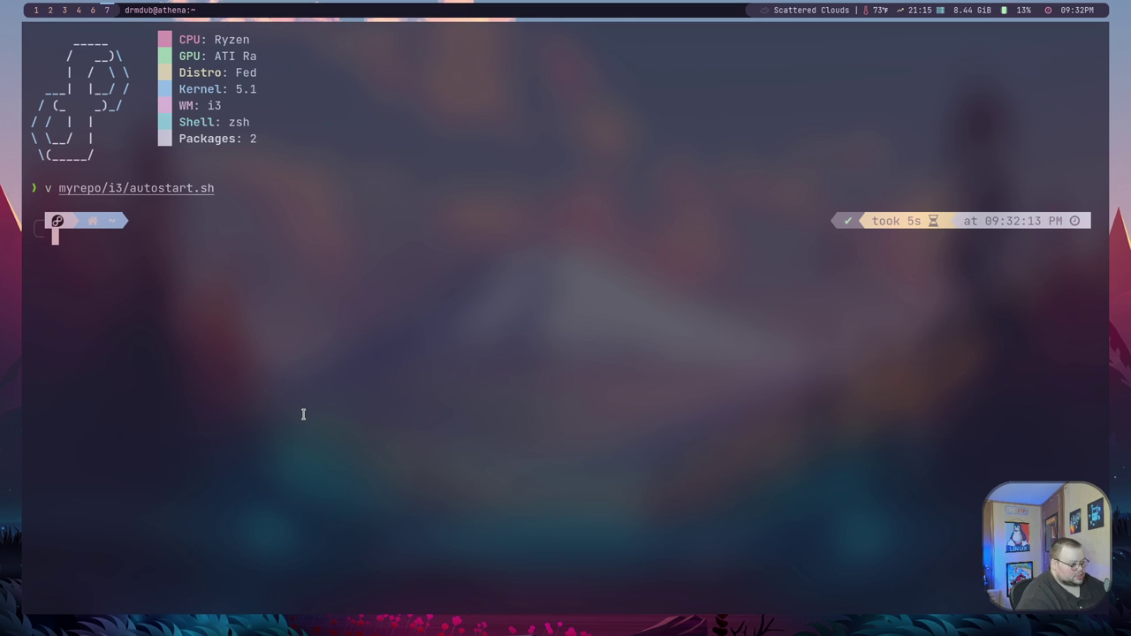
Open six terminals, each splitting the newest window alternately sideways and downward in a spiral.
key(super+Return)
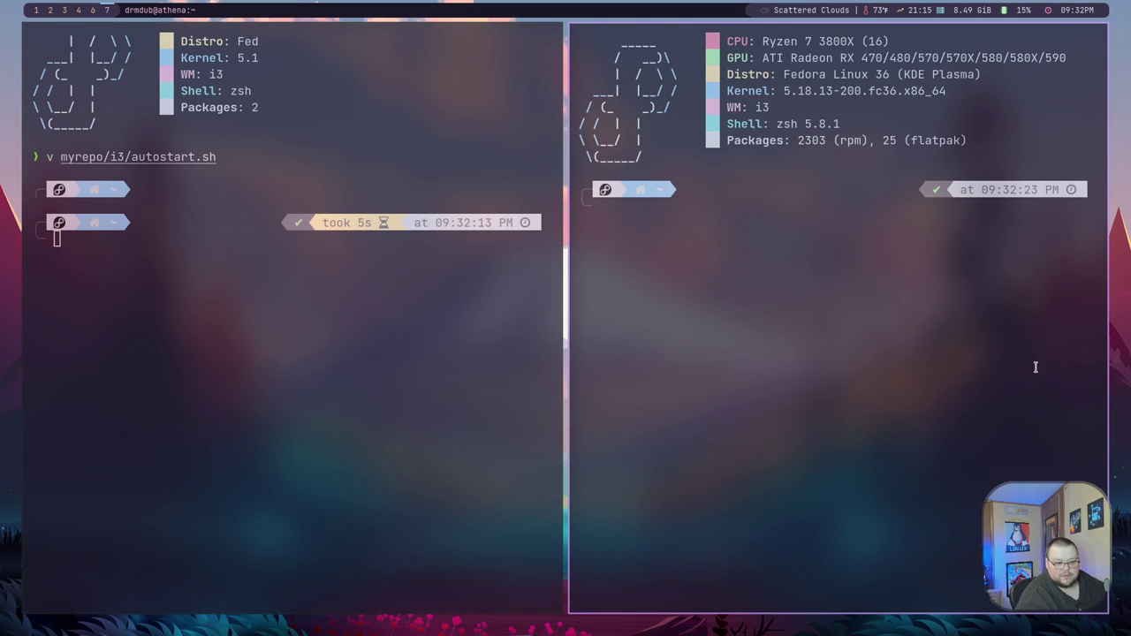
key(super+Return)
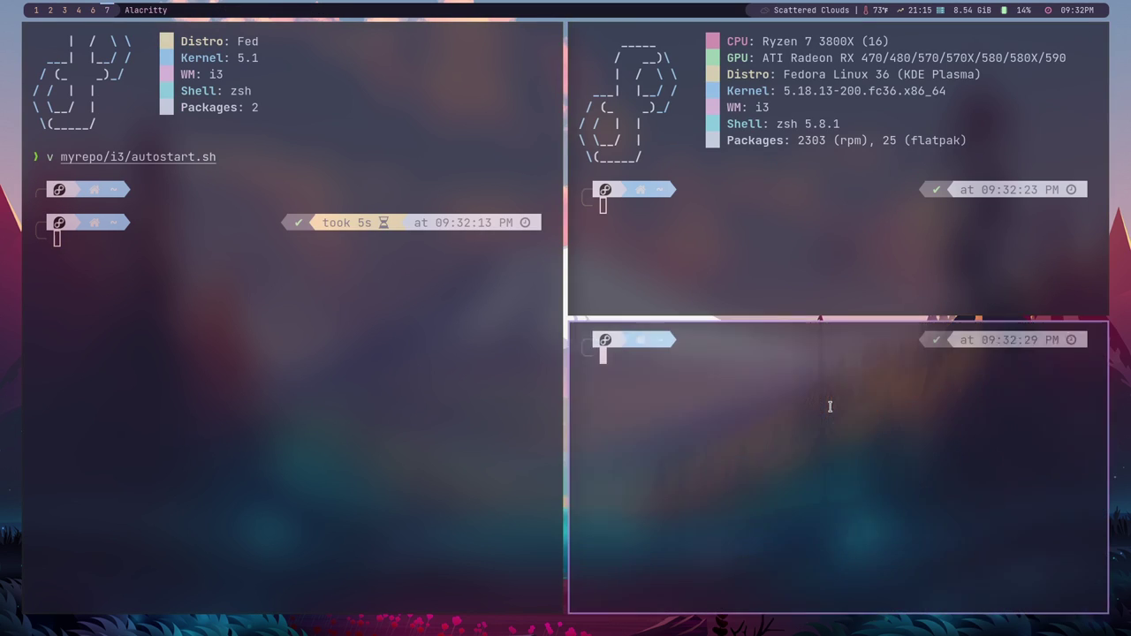
key(super+Return)
key(super+Return)
key(super+Return)
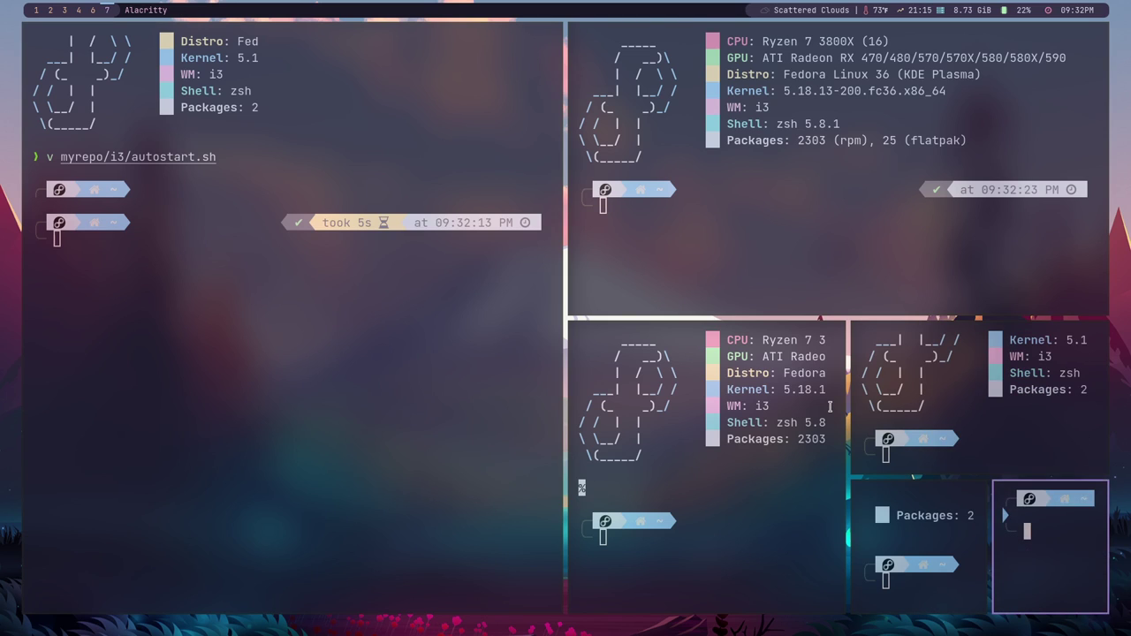
key(super+Return)
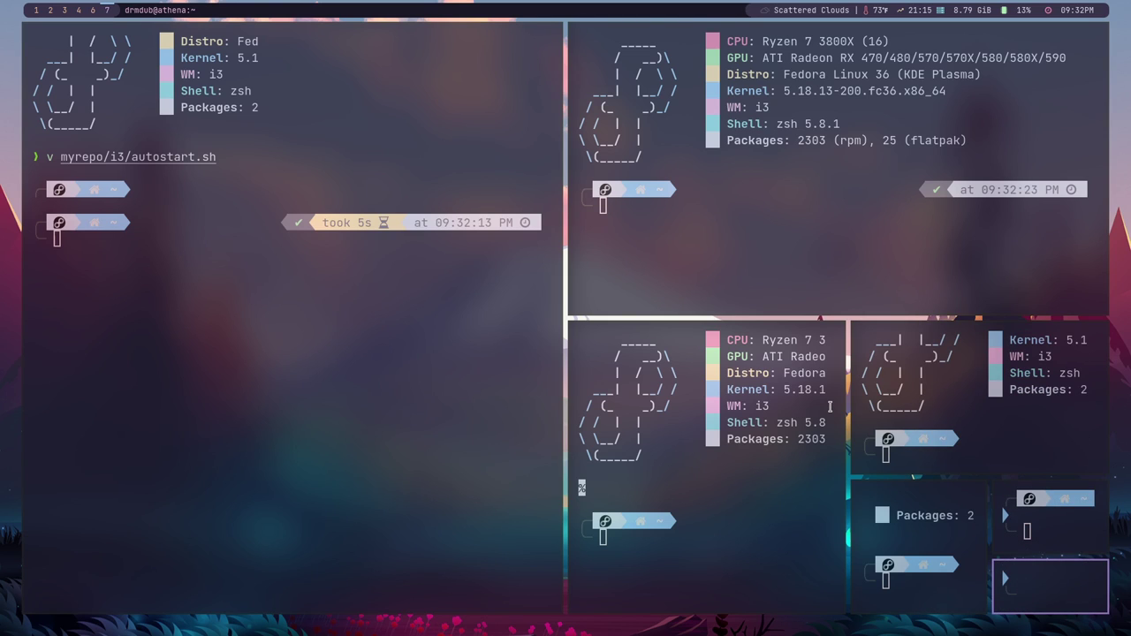
key(super+Return)
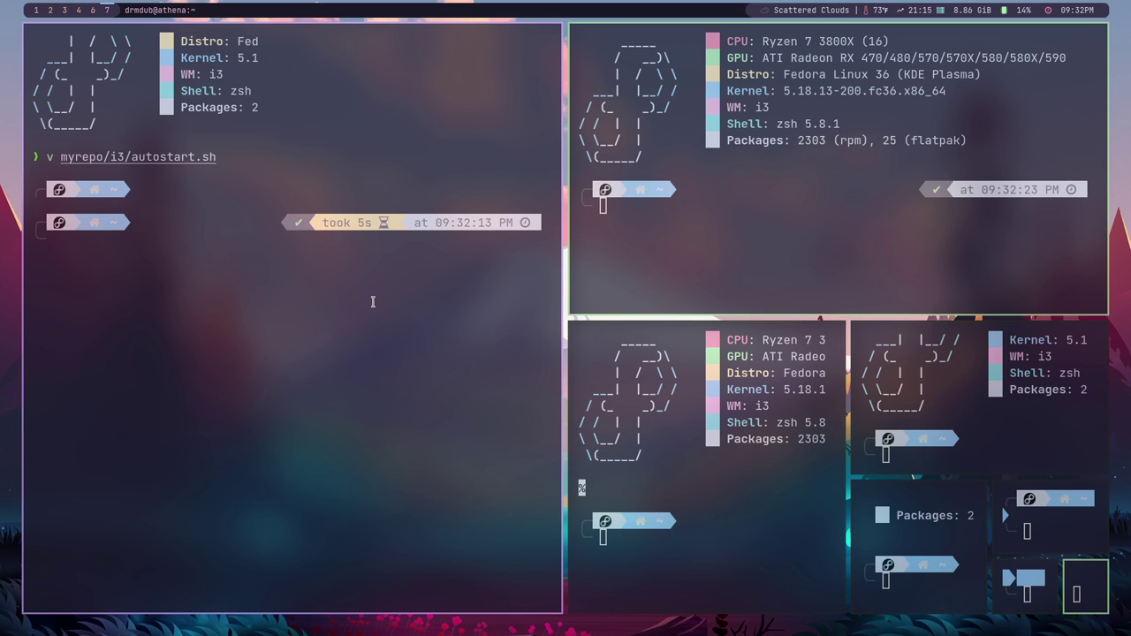
key(super+Return)
key(super+Return)
key(super+Return)
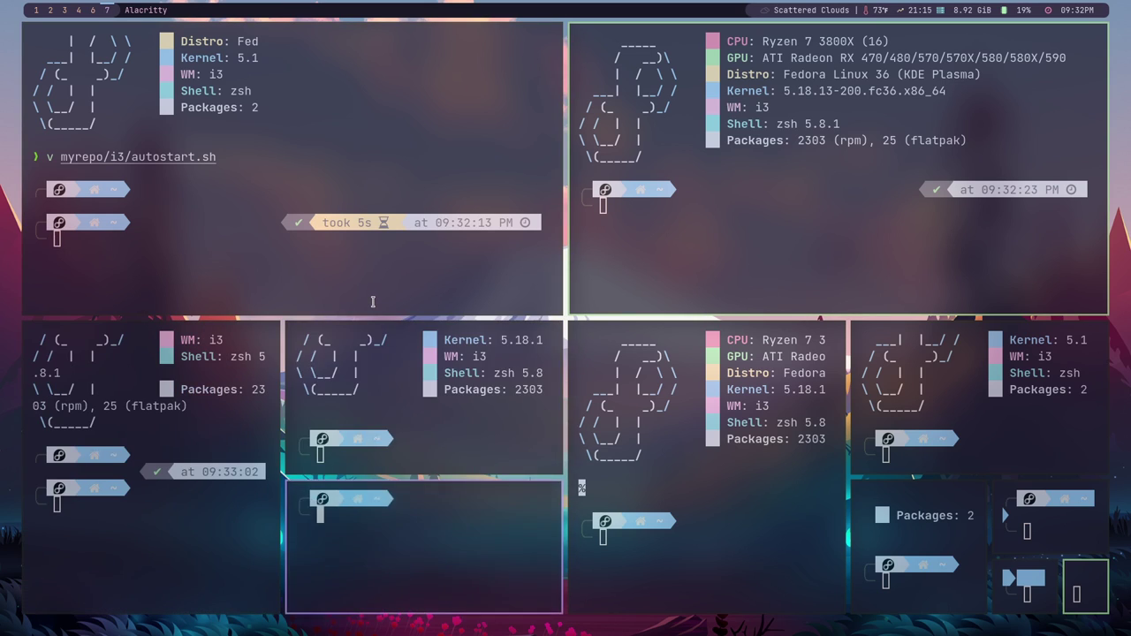
Add one more terminal into the lower-middle area of the spiral.
key(super+Return)
key(super+Return)
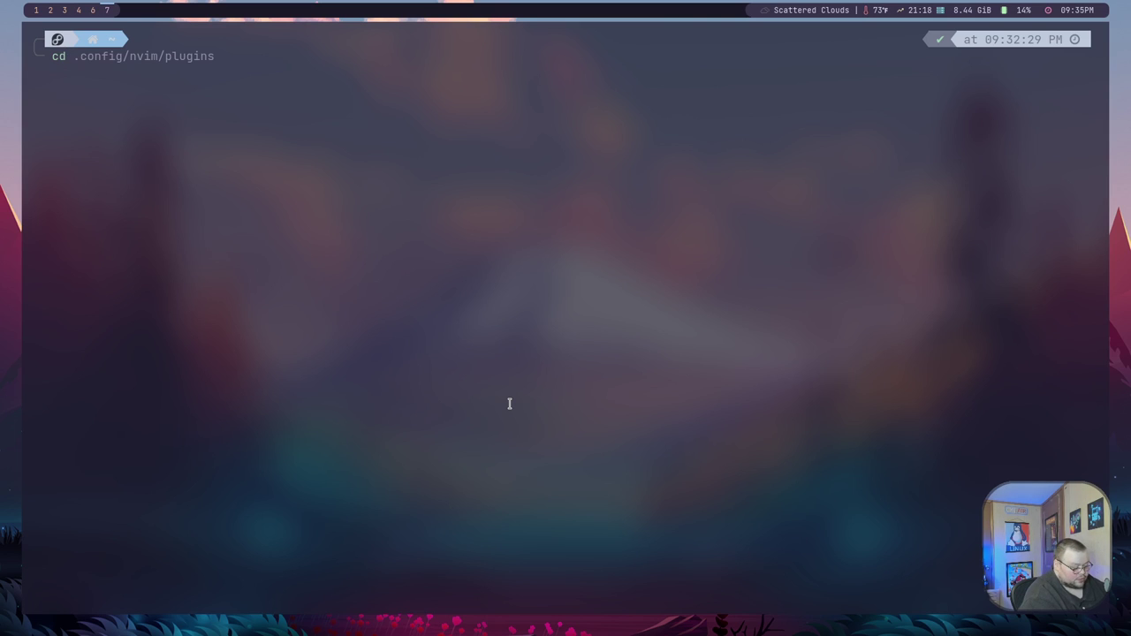
Change the shell's directory to myrepo/i3 using the suggested path.
text(my)
key(Right)
key(Return)
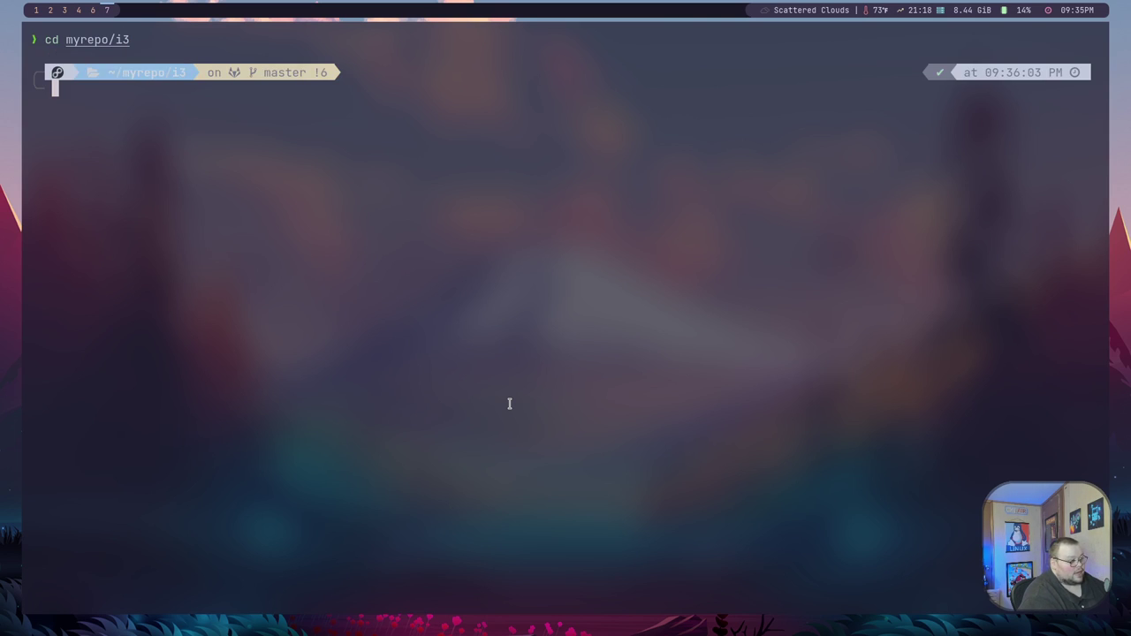
Open autostart.sh in the editor with the v command and Tab completion.
text(v au)
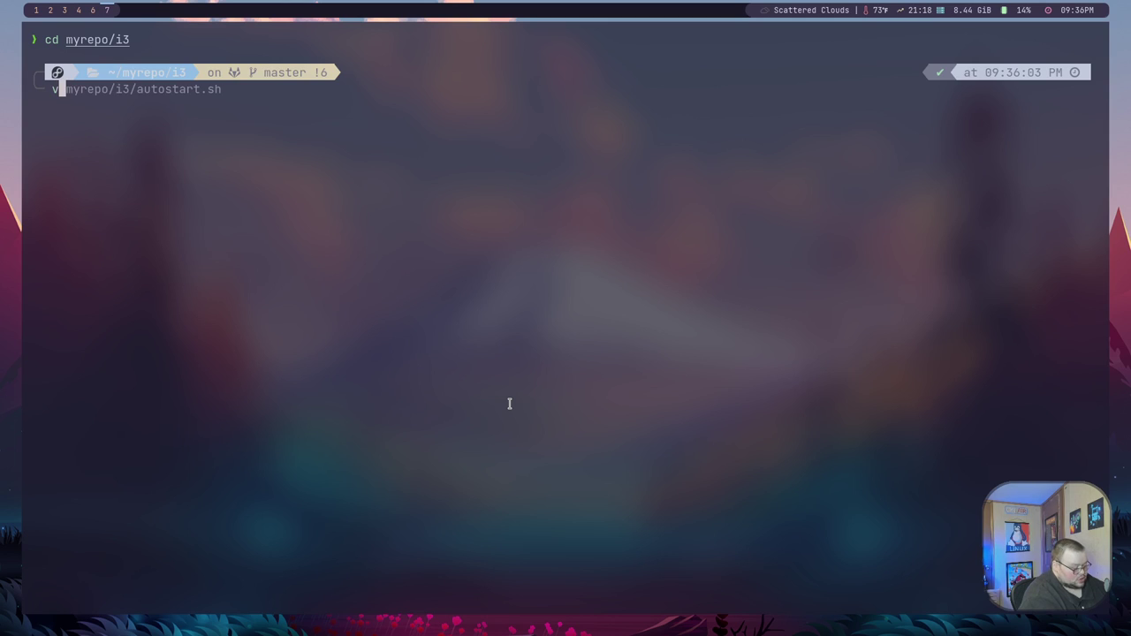
key(Tab)
key(Return)
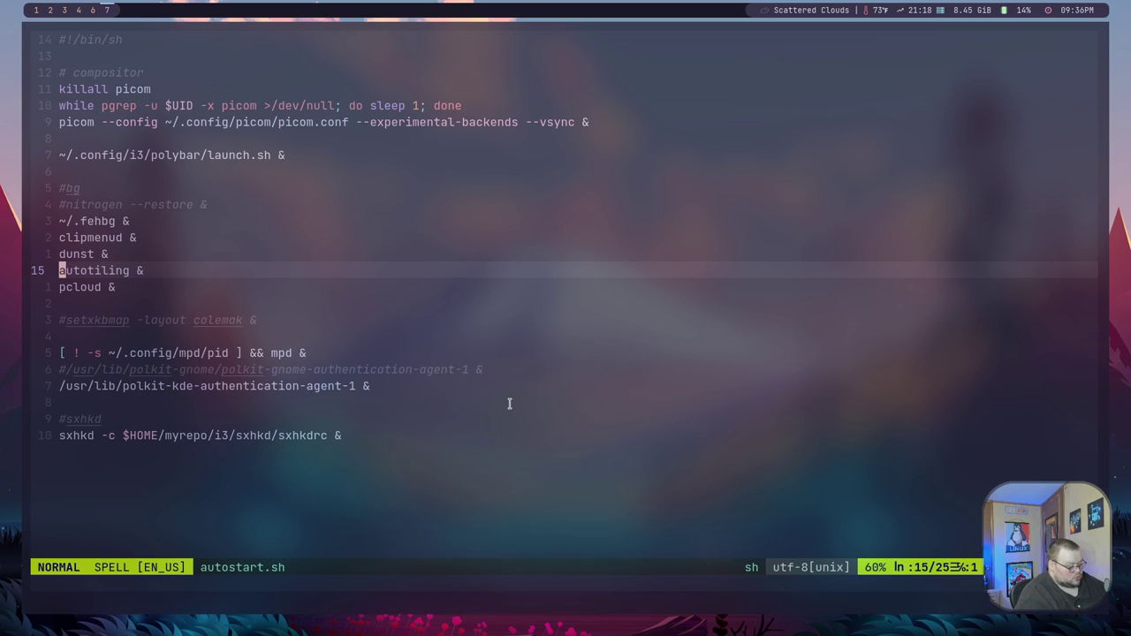
Highlight the autotiling & line in autostart.sh, then open a terminal that spiral-tiles beside Neovim.
key(k)
key(j)
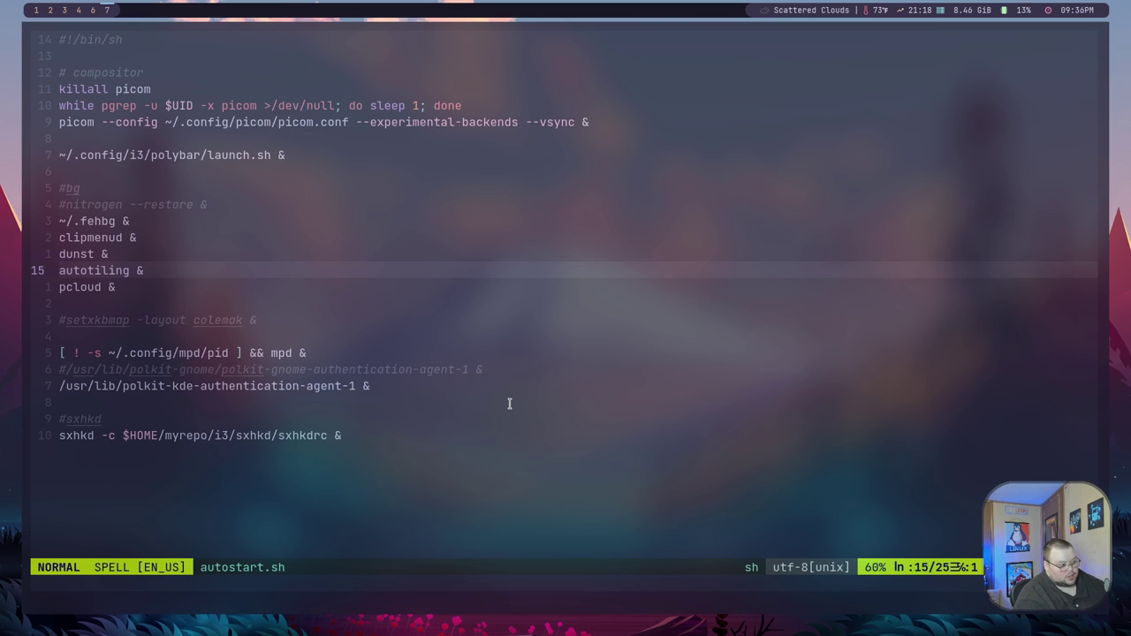
key(k)
key(k)
key(j)
key(j)
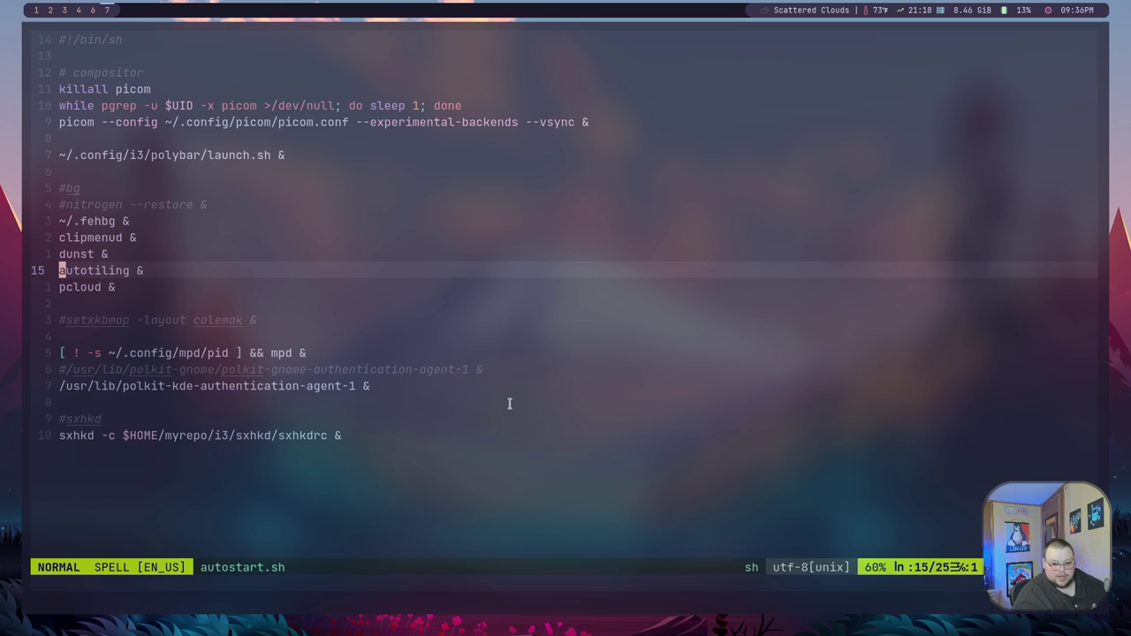
key(super+Return)
key(super+Return)
key(super+Return)
key(super+Return)
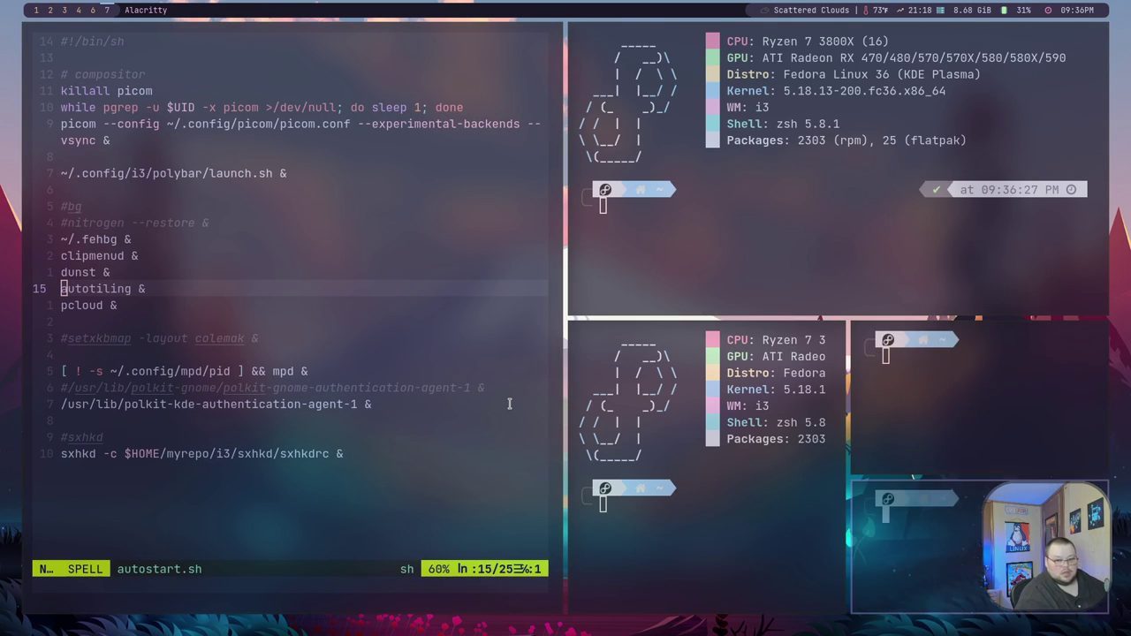